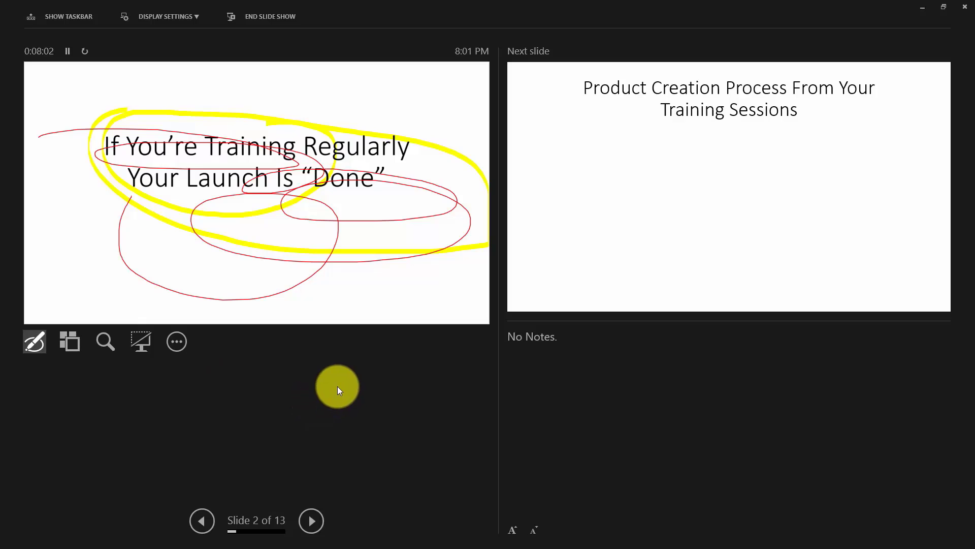
Black out the show, swap the presenter and show displays, then toggle white screen and return to slide 2
left_click(141, 343)
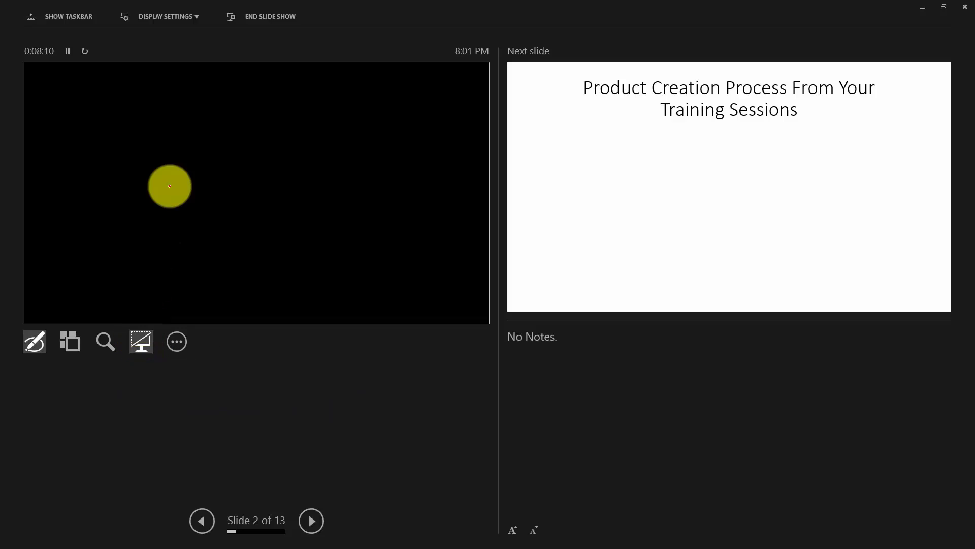
left_click(195, 17)
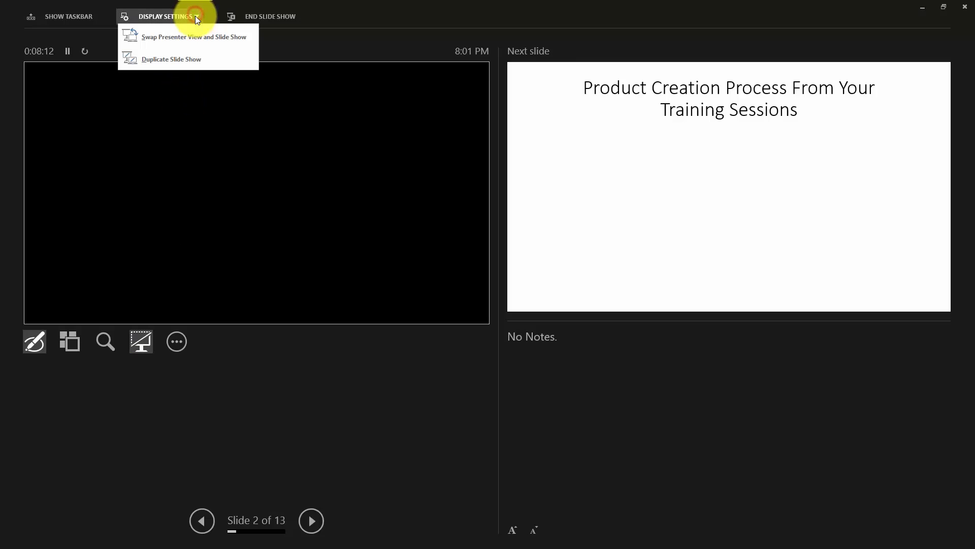
left_click(191, 32)
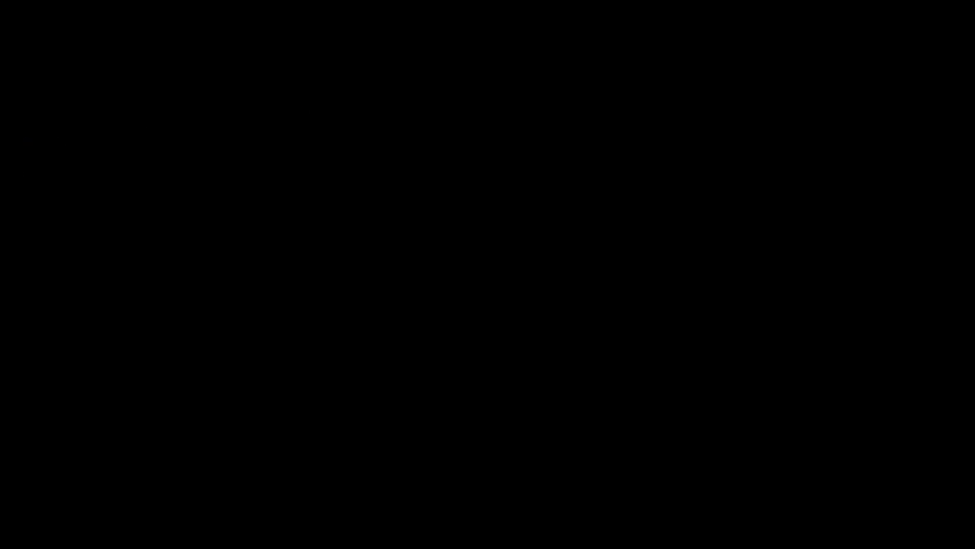
key("w")
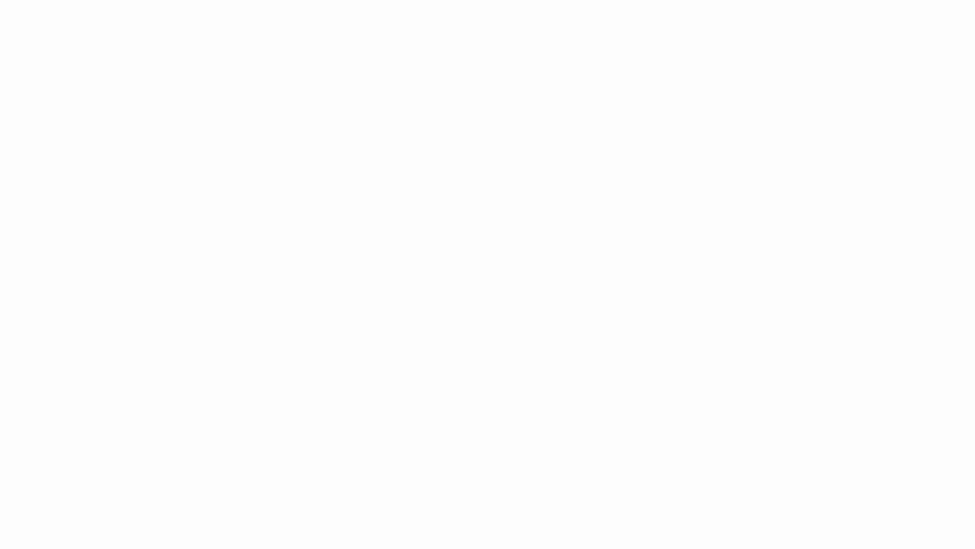
key("w")
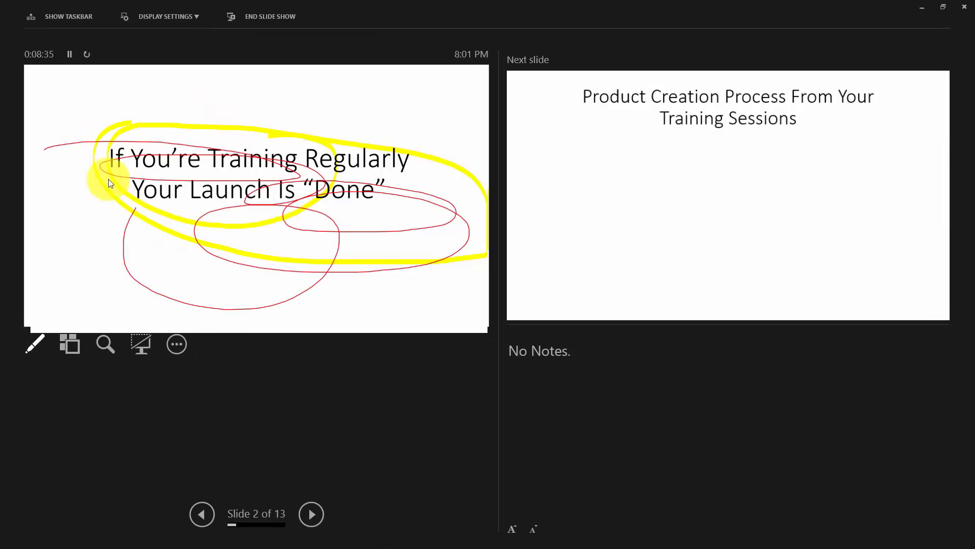
Black out the show again, switch it to White Screen from the Screen menu, and dismiss the menu
left_click(141, 342)
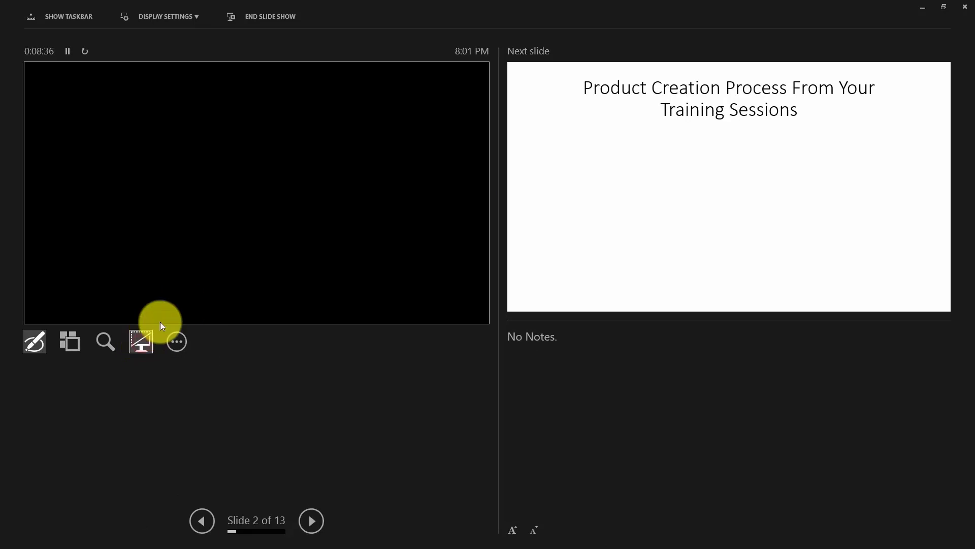
right_click(144, 341)
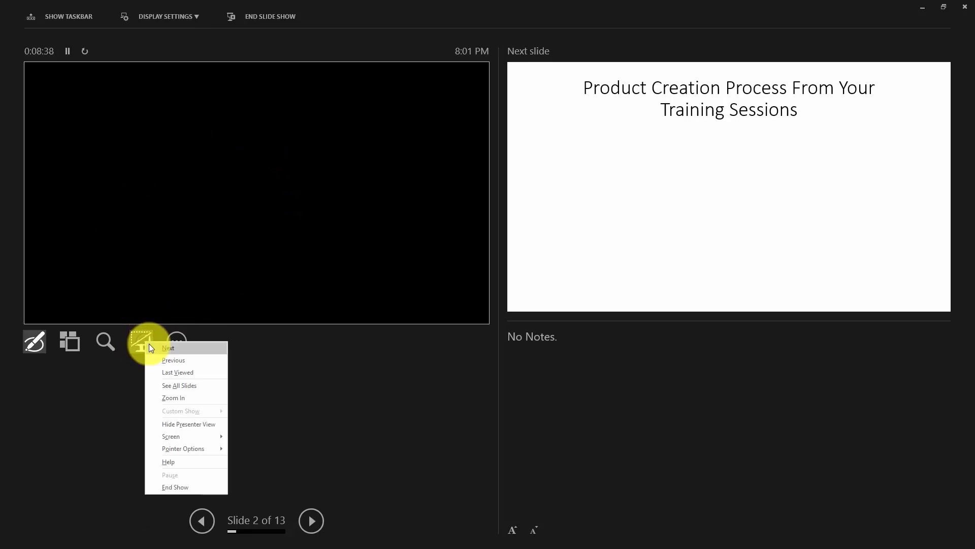
mouse_move(170, 437)
left_click(259, 449)
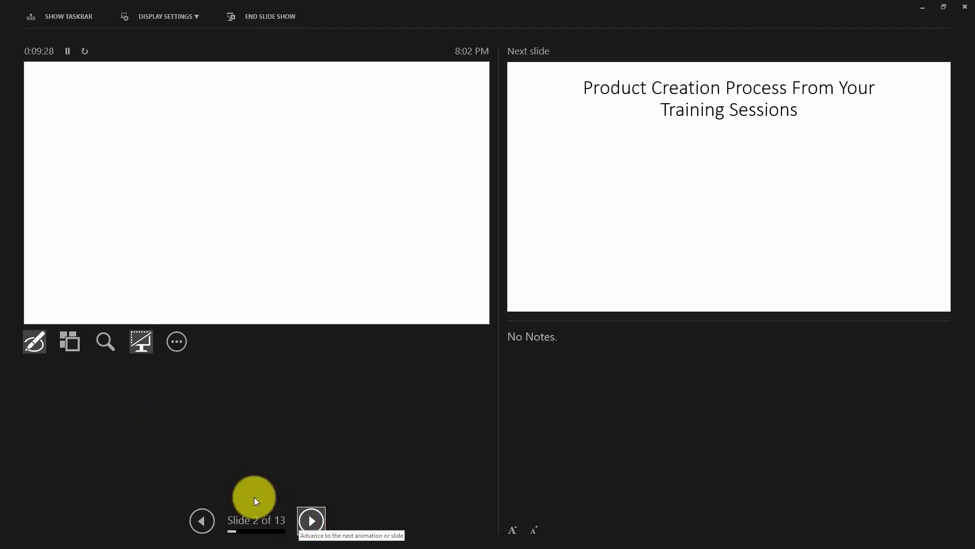
right_click(141, 345)
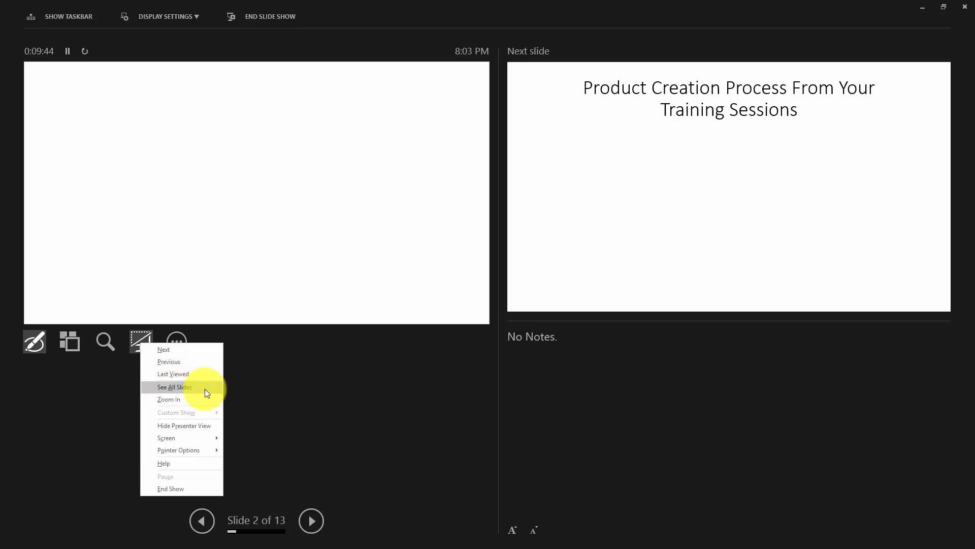
left_click(128, 389)
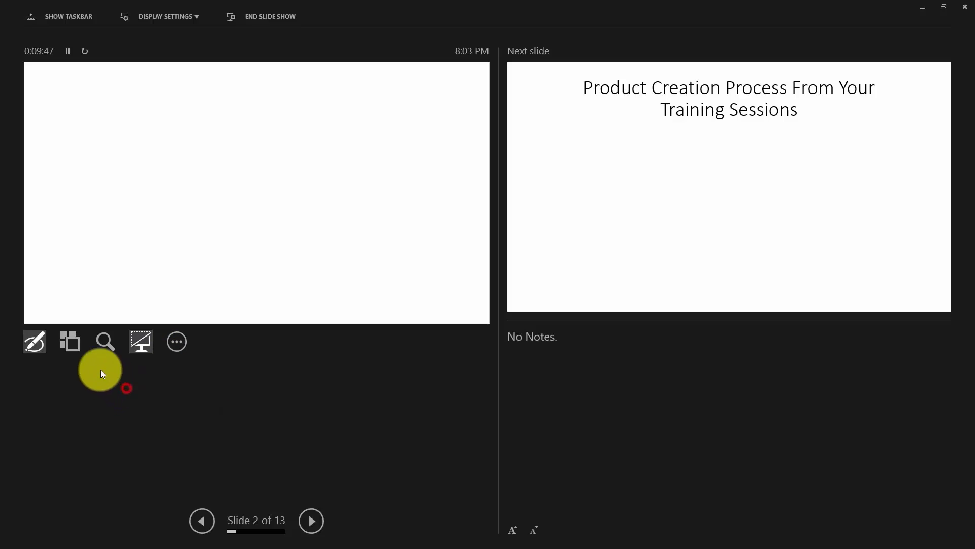
From the all-slides grid, jump to slide 10, Your Continuity
left_click(75, 343)
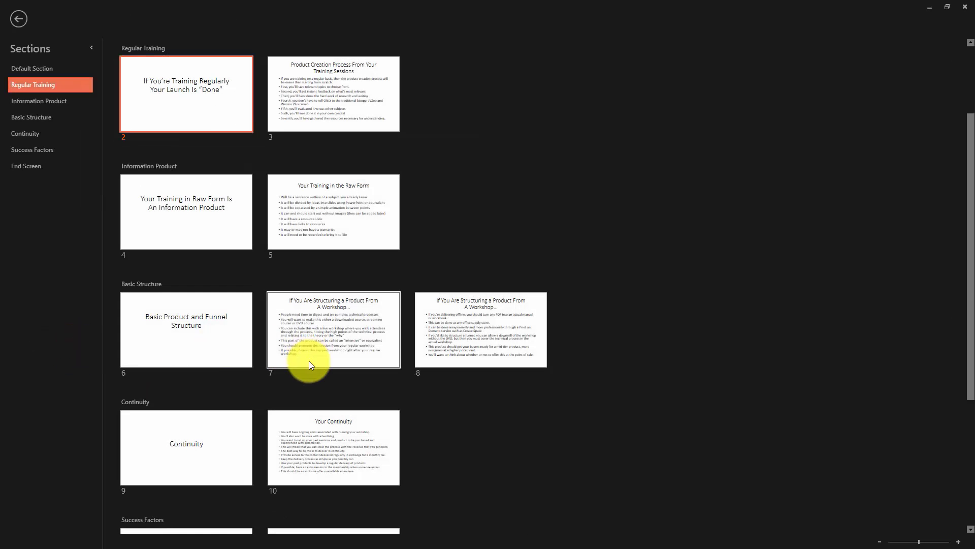
scroll(266, 394, "down", 4)
scroll(265, 396, "up", 3)
scroll(265, 397, "up", 1)
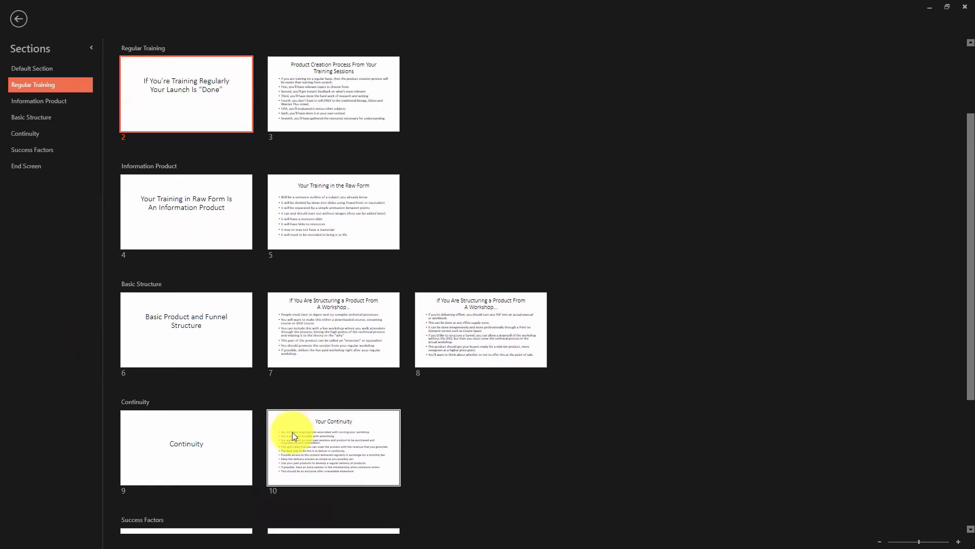
left_click(315, 445)
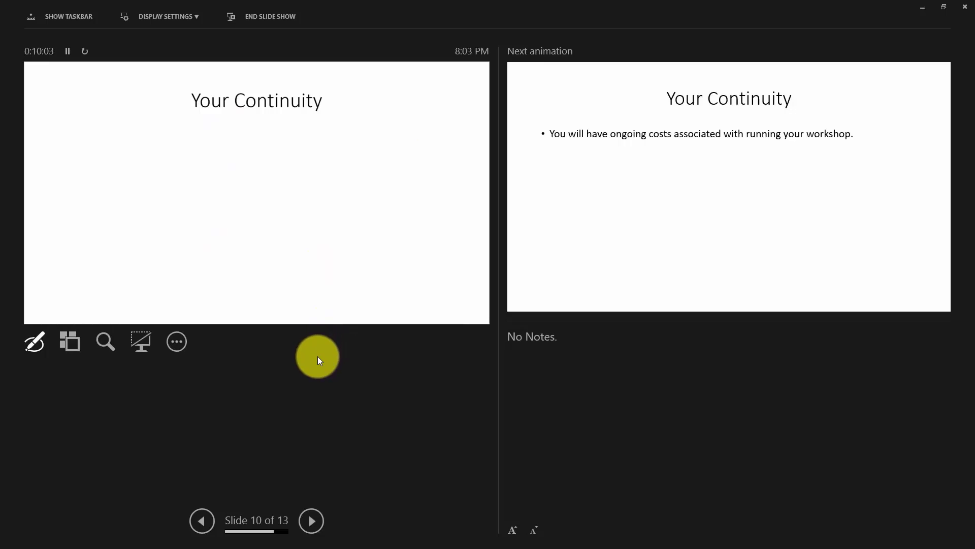
Reopen the slide grid, return to slide 10, and open more slide show options
left_click(68, 341)
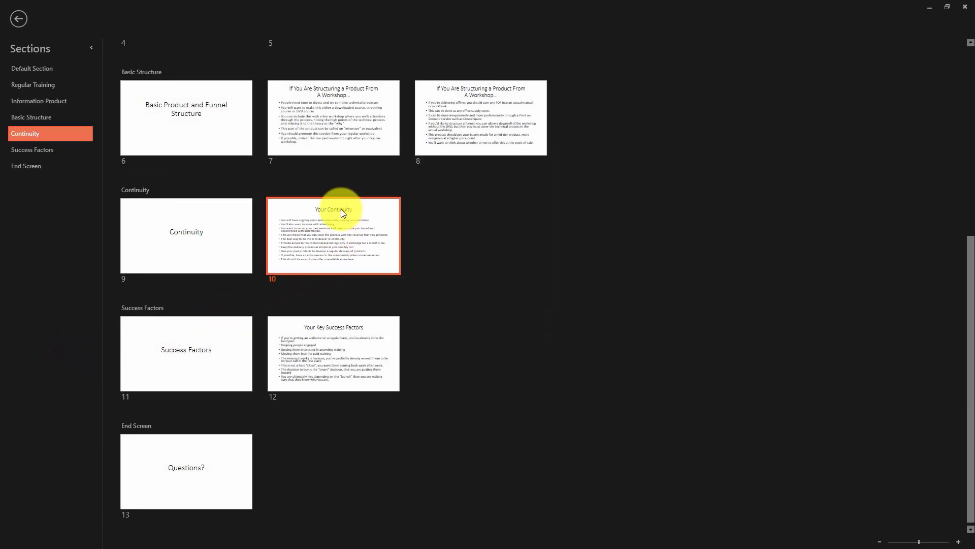
scroll(321, 266, "up", 5)
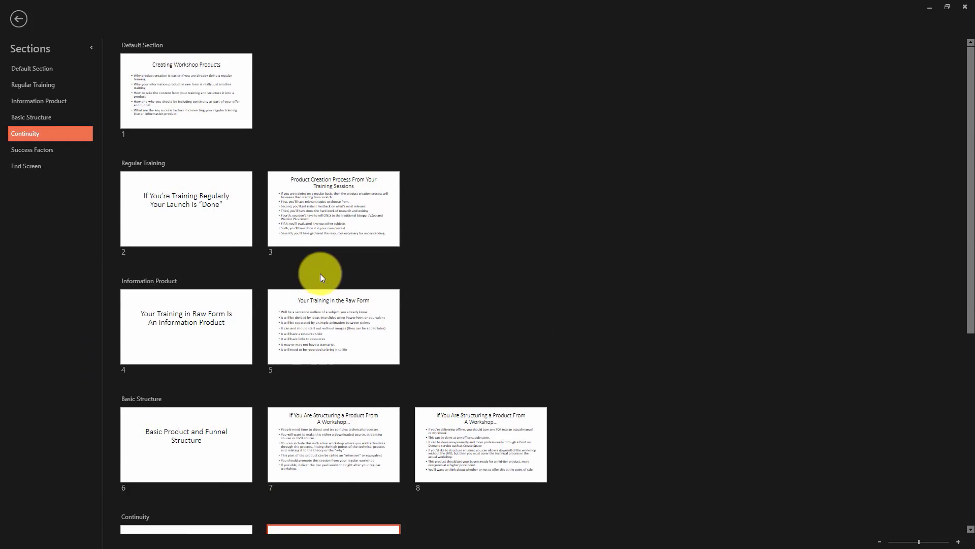
scroll(320, 273, "down", 2)
key("Escape")
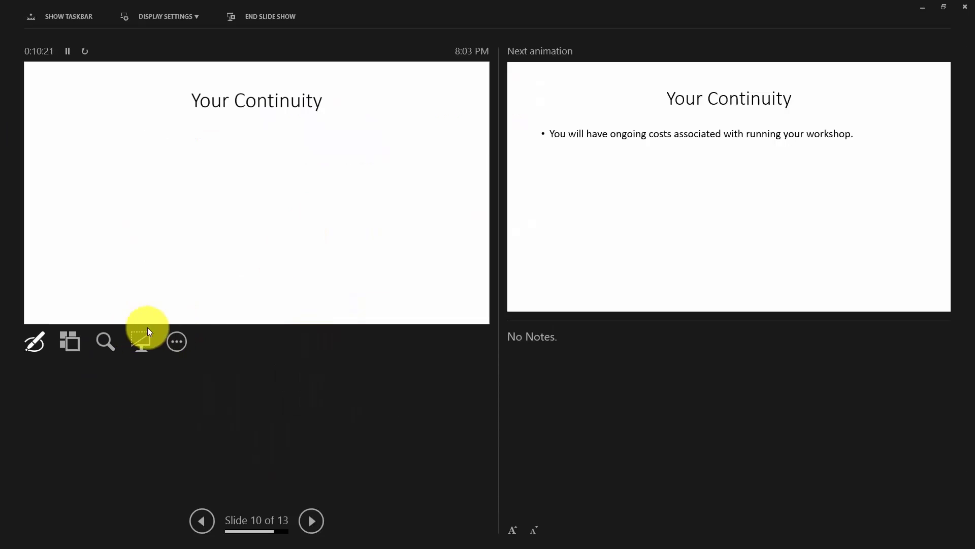
left_click(176, 345)
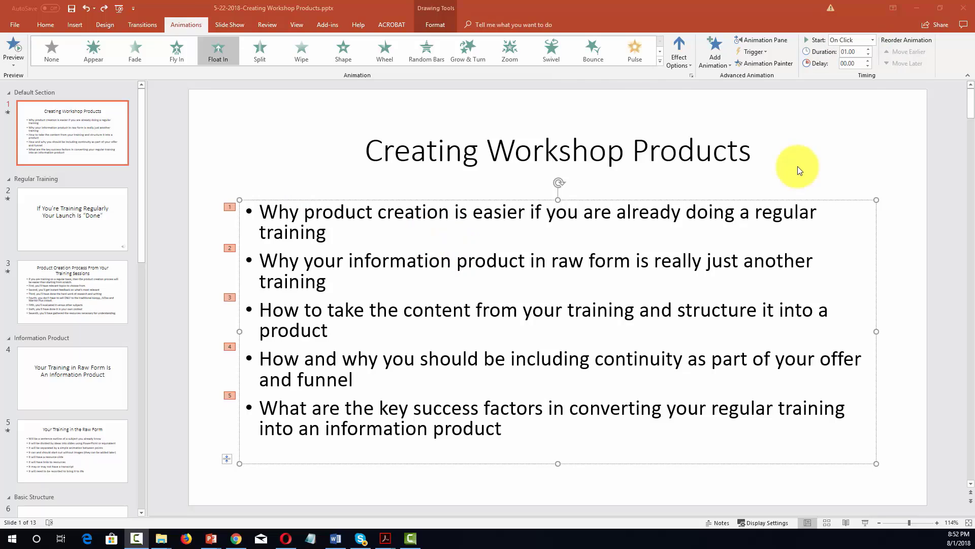
Keep slide 1's bullet animations starting On Click, then show the Slide Show ribbon
left_click(874, 40)
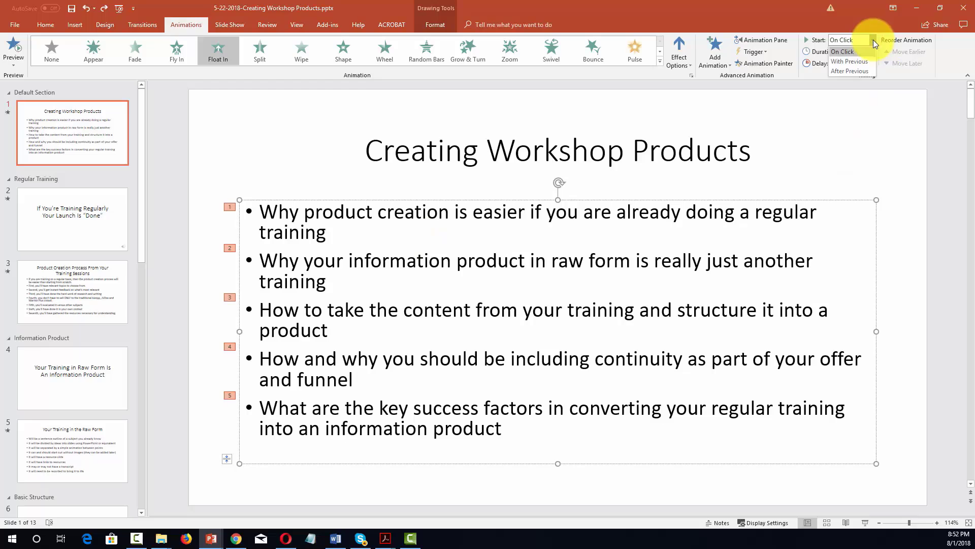
left_click(705, 192)
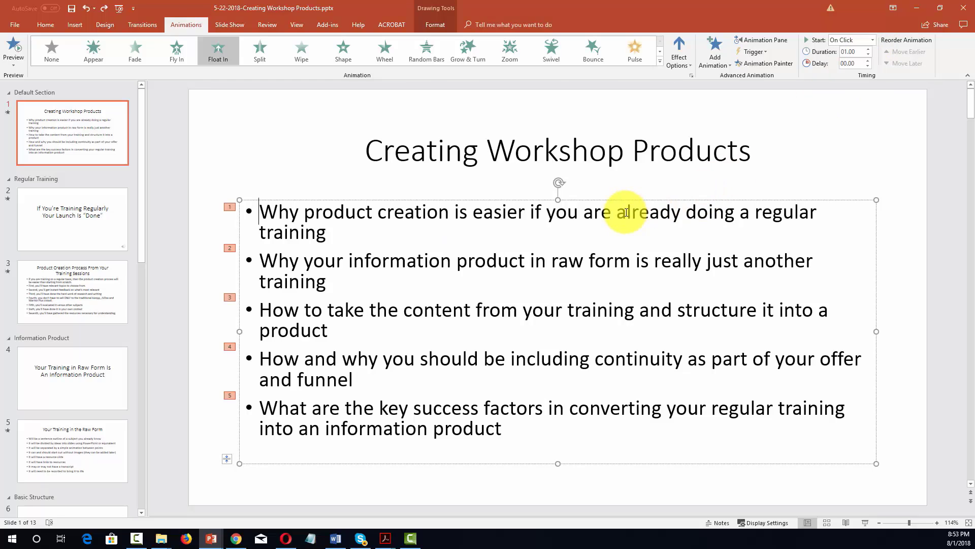
left_click(233, 24)
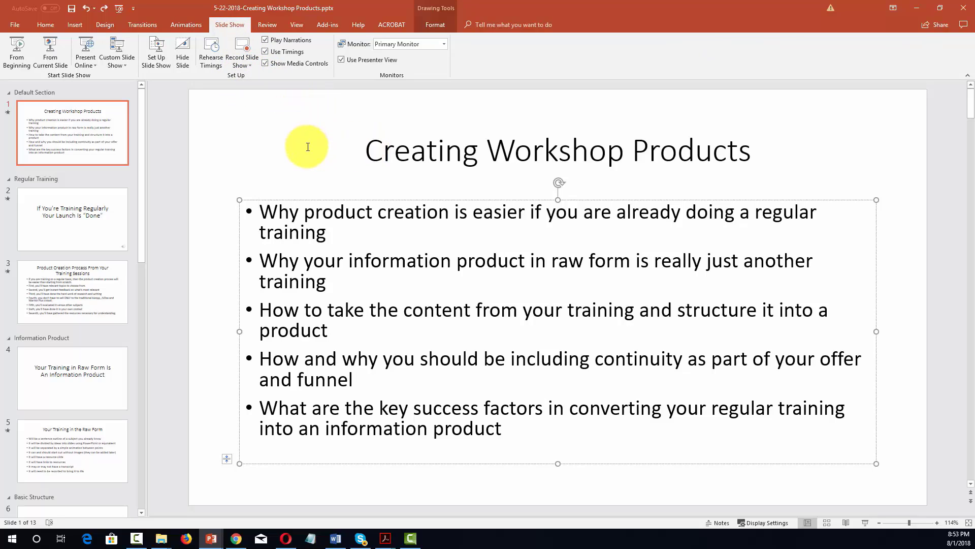
Choose Record Slide Show > Record from Current Slide, starting on slide 1
left_click(250, 63)
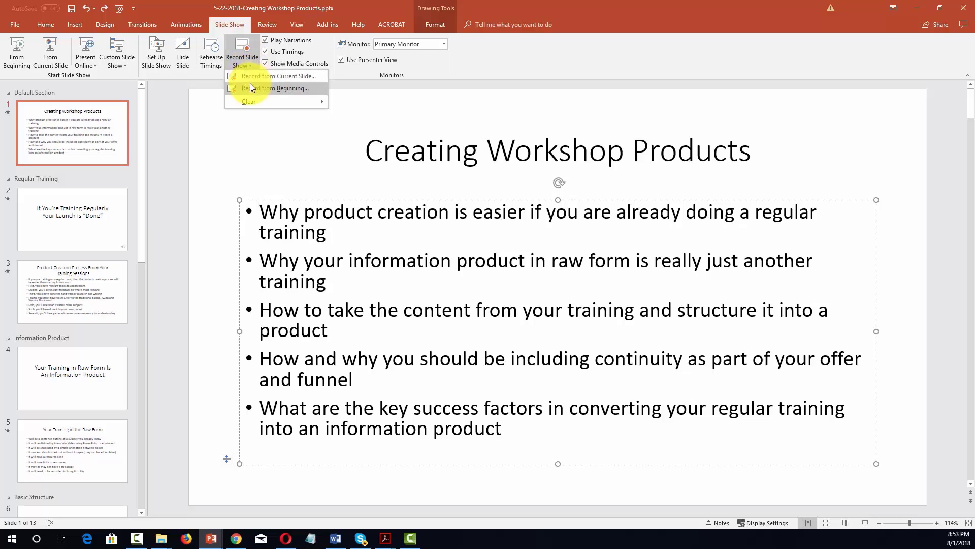
left_click(255, 75)
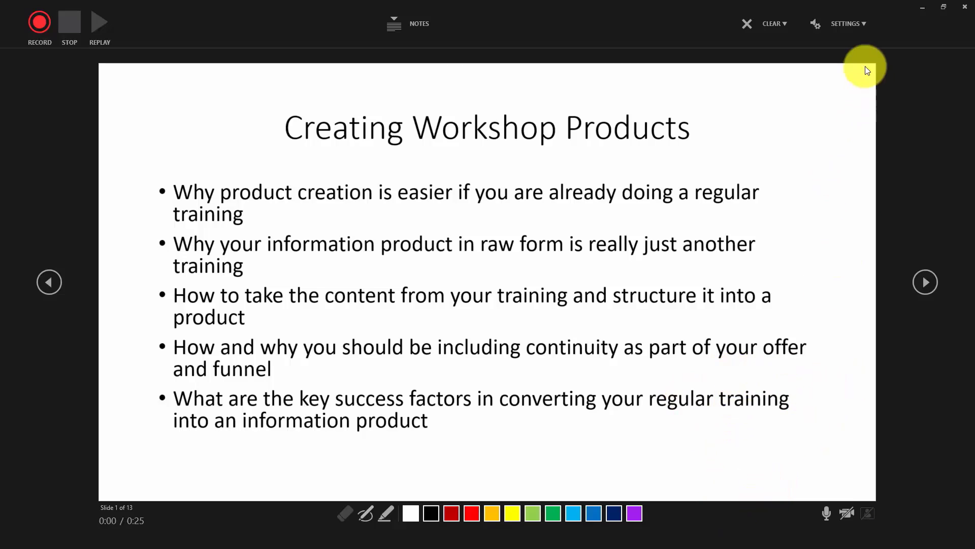
Check the microphone and camera settings, advance to slide 3, and start recording
left_click(862, 23)
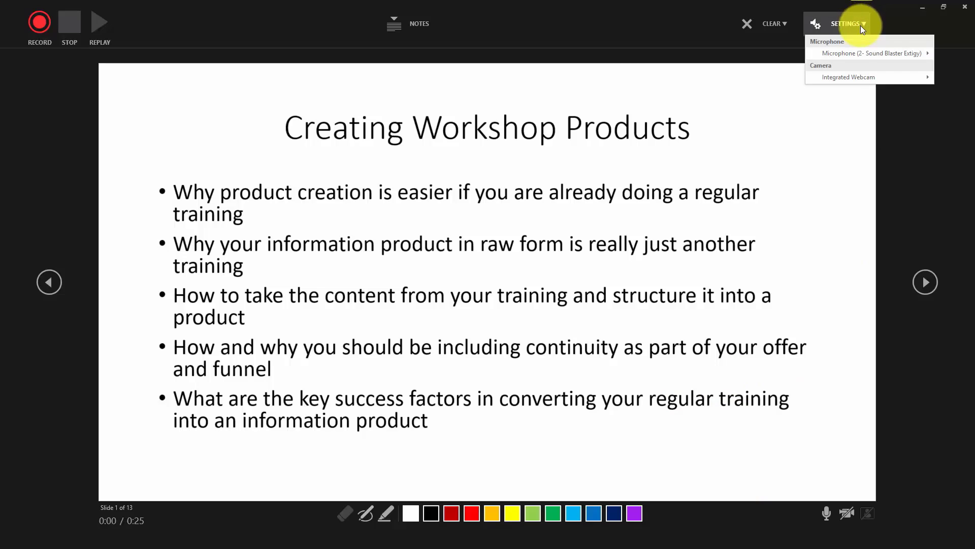
left_click(782, 130)
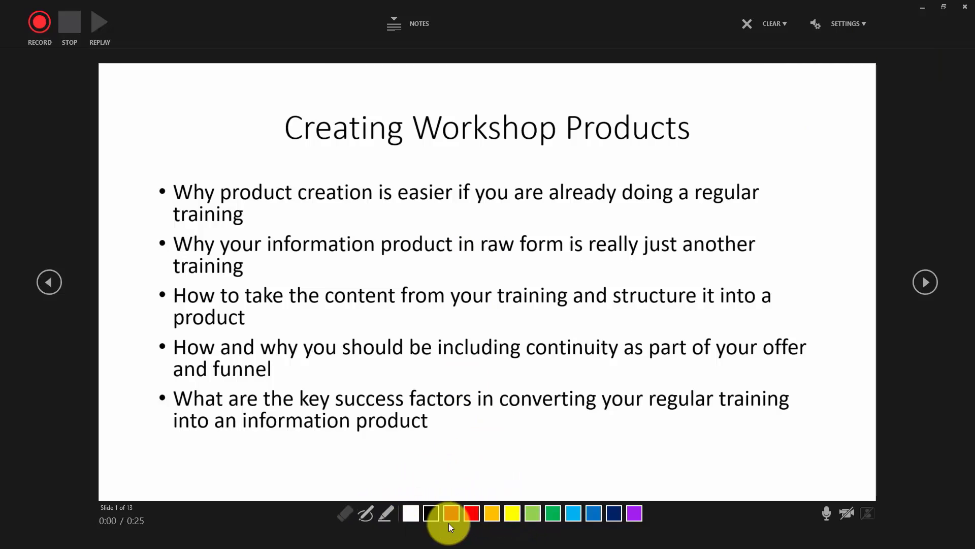
key("Right")
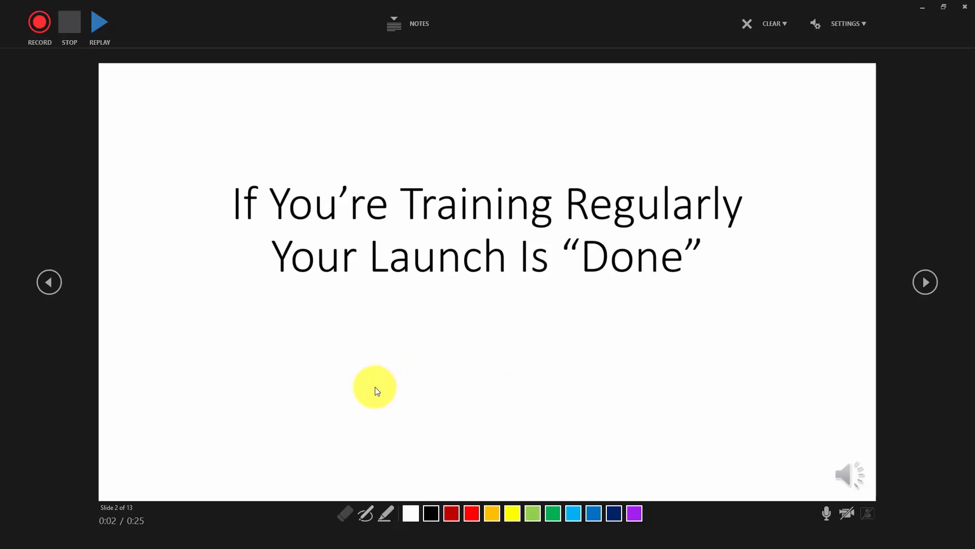
left_click(926, 283)
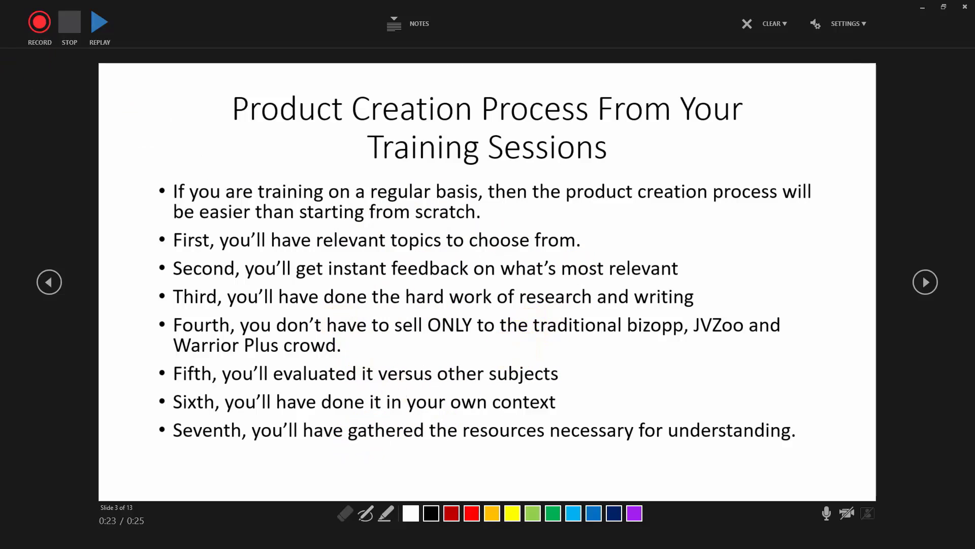
left_click(39, 22)
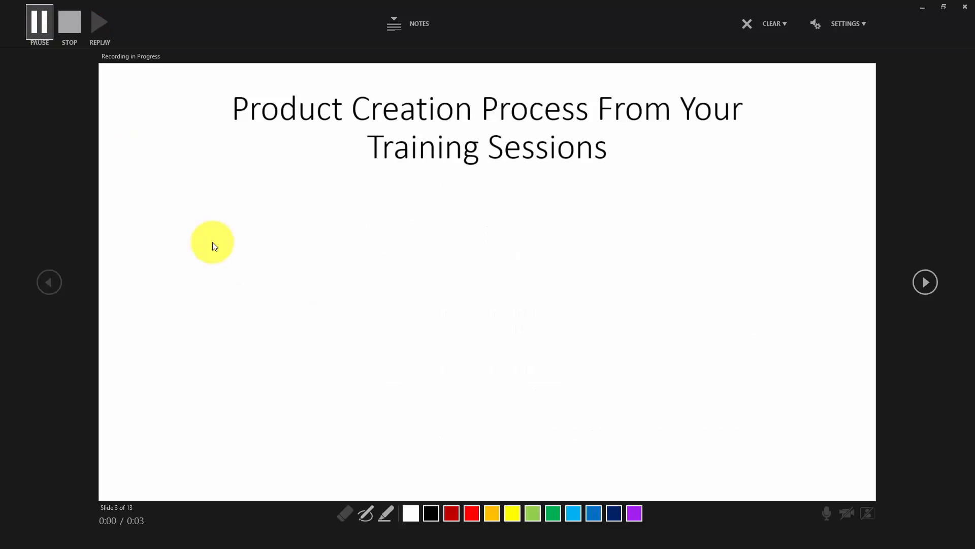
Reveal slide 3's bullet points one by one while recording
left_click(368, 325)
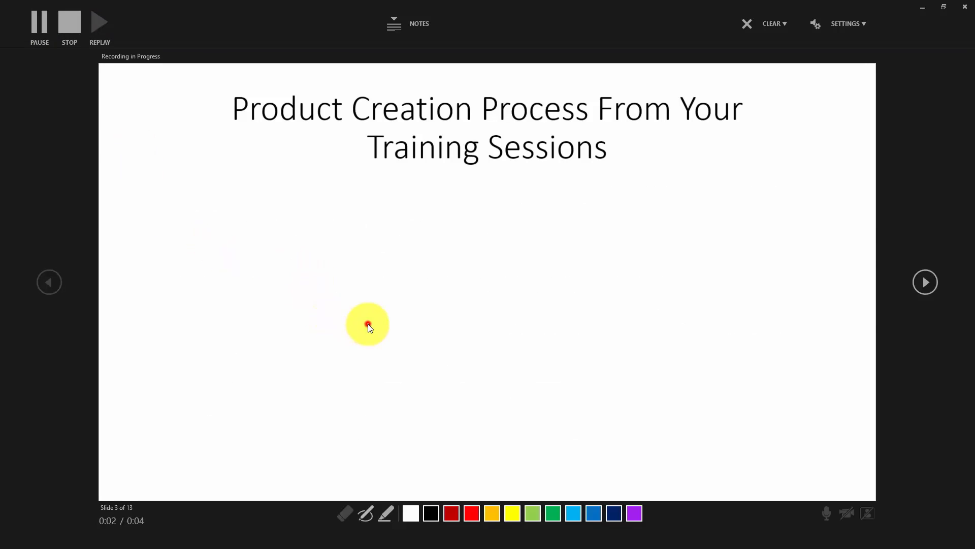
left_click(367, 330)
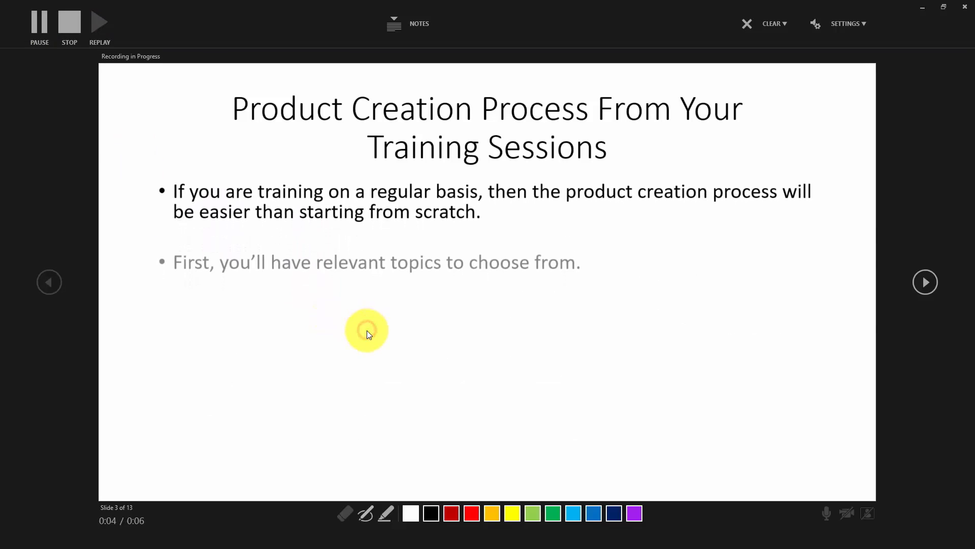
left_click(366, 331)
left_click(366, 330)
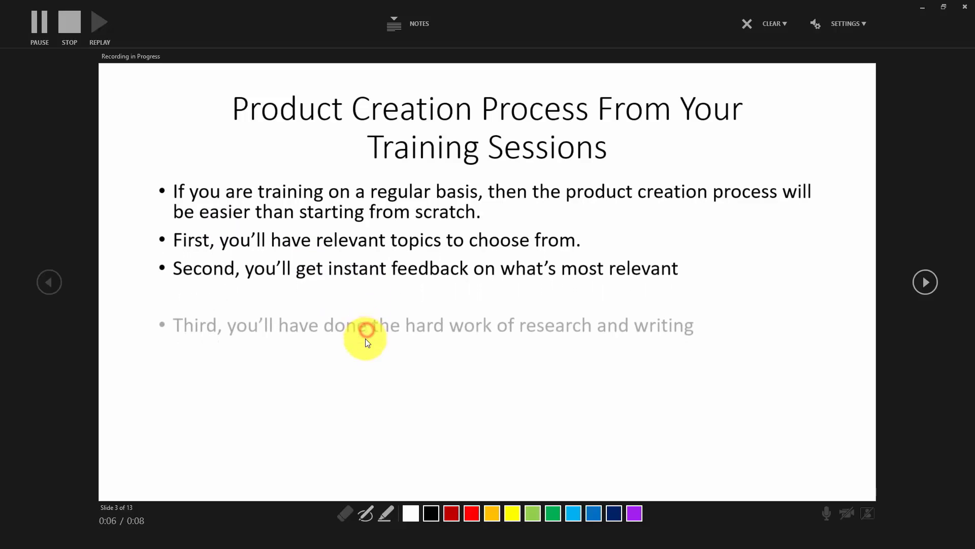
Draw three dark-red pen loops across the bullets
left_click(450, 507)
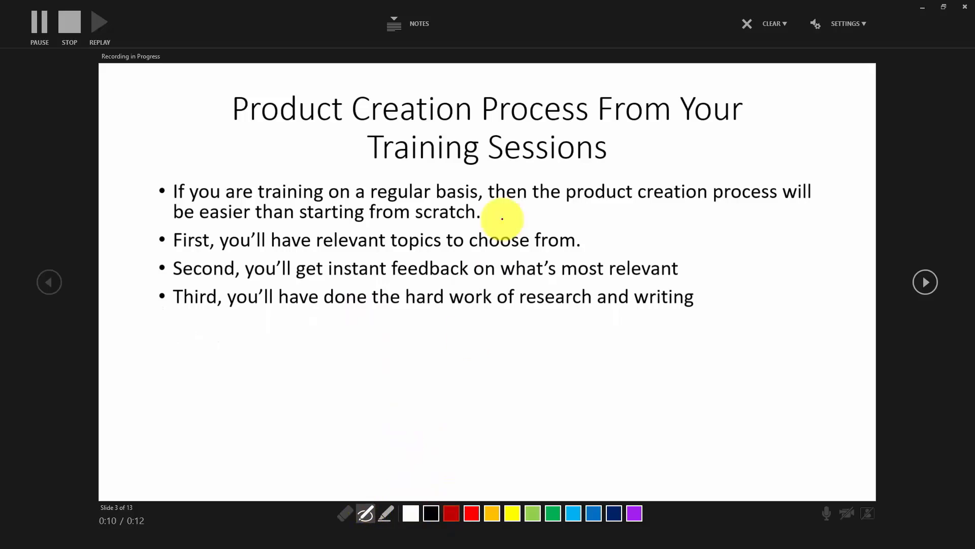
left_click_drag(476, 188, 382, 322)
mouse_move(451, 381)
left_mouse_down()
mouse_move(435, 218)
mouse_move(711, 266)
mouse_move(427, 200)
mouse_move(706, 283)
left_mouse_up()
mouse_move(733, 246)
left_mouse_down()
mouse_move(359, 257)
mouse_move(611, 319)
left_mouse_up()
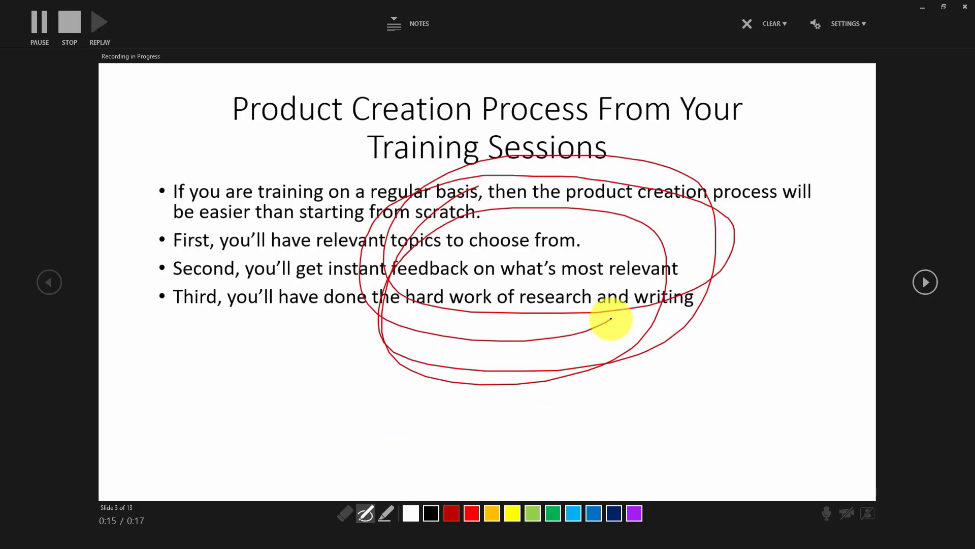
Add two yellow highlighter strokes around the bullets, then stop recording and exit inking
left_click(385, 512)
mouse_move(143, 230)
left_mouse_down()
mouse_move(316, 272)
mouse_move(644, 228)
mouse_move(478, 148)
mouse_move(262, 273)
mouse_move(706, 371)
mouse_move(644, 210)
mouse_move(400, 334)
left_mouse_up()
mouse_move(405, 383)
left_mouse_down()
mouse_move(830, 361)
mouse_move(656, 251)
mouse_move(470, 349)
mouse_move(795, 264)
mouse_move(625, 231)
mouse_move(582, 249)
left_mouse_up()
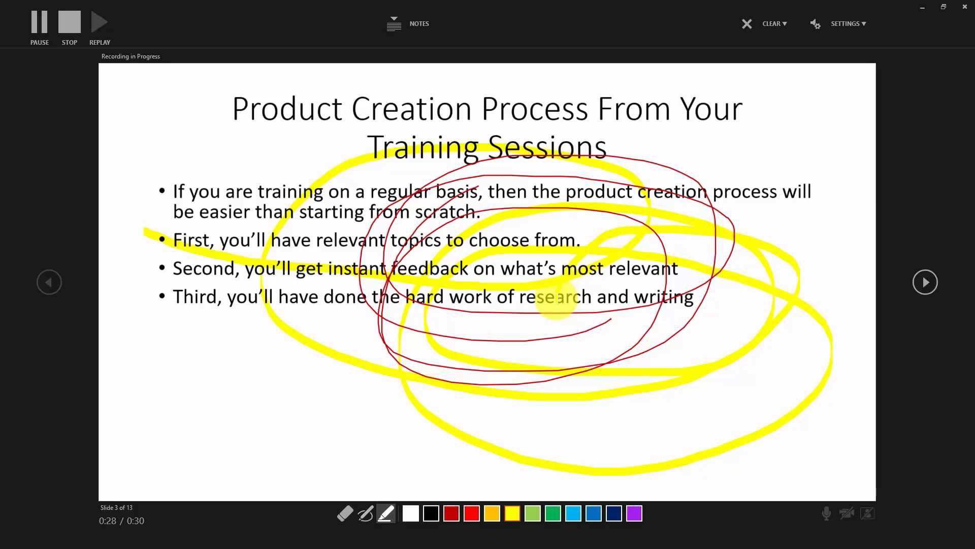
left_click(65, 20)
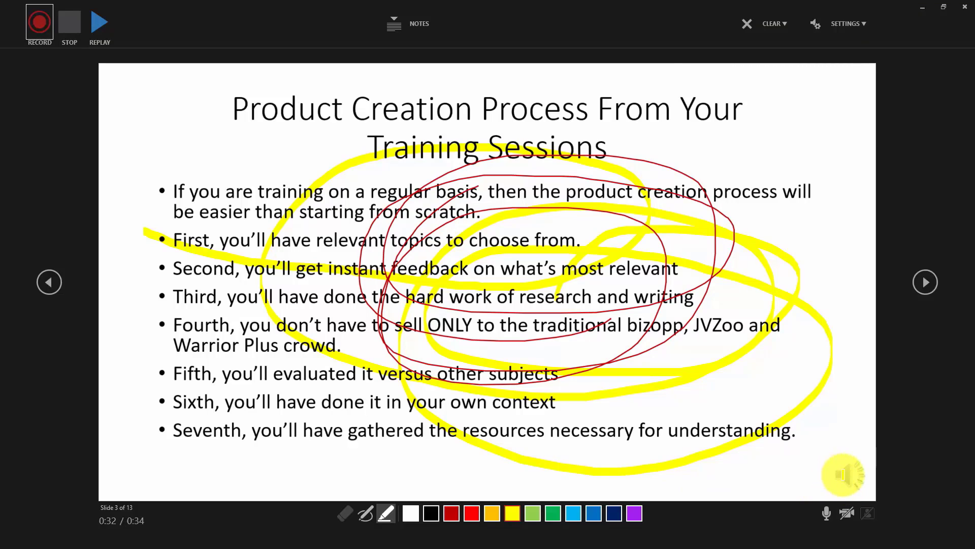
key("Escape")
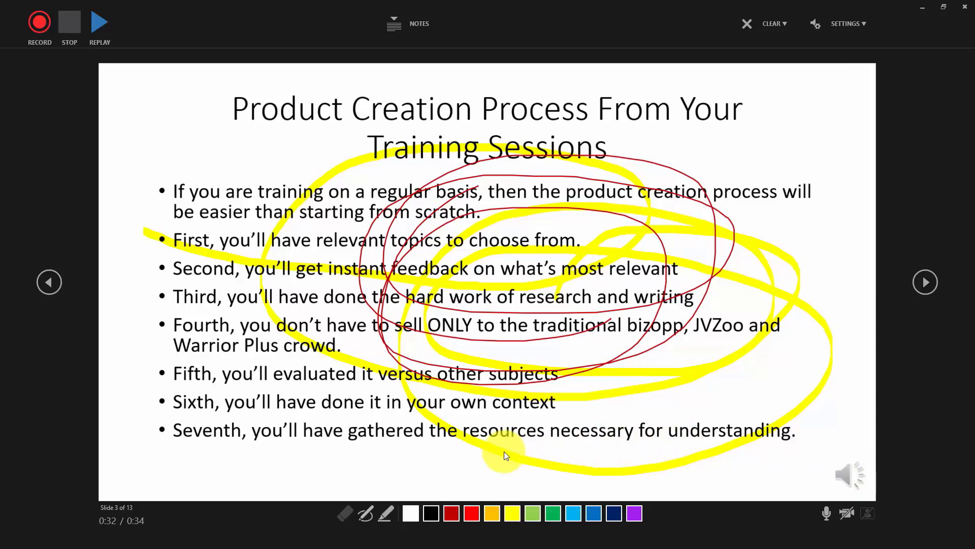
Replay the 0:32 recording of slide 3 from its beginning
left_click(97, 25)
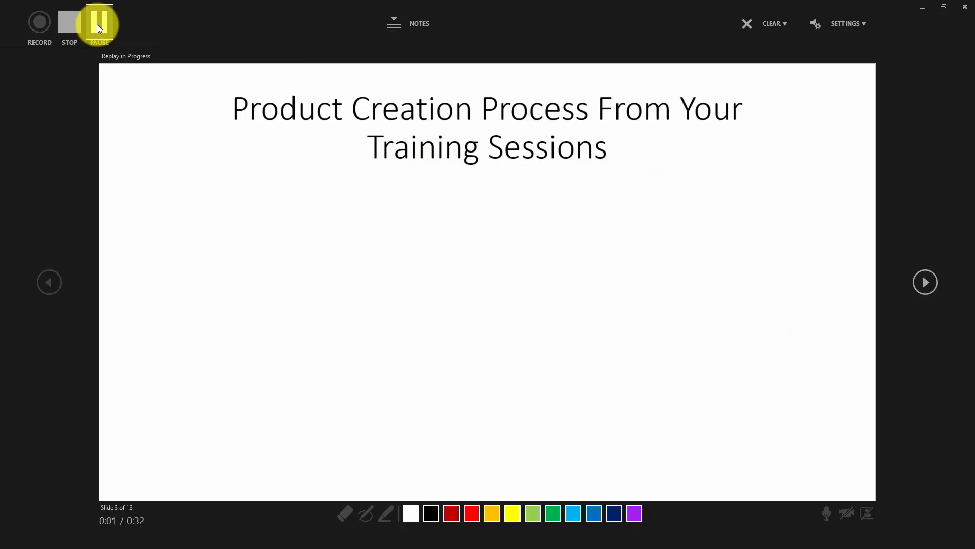